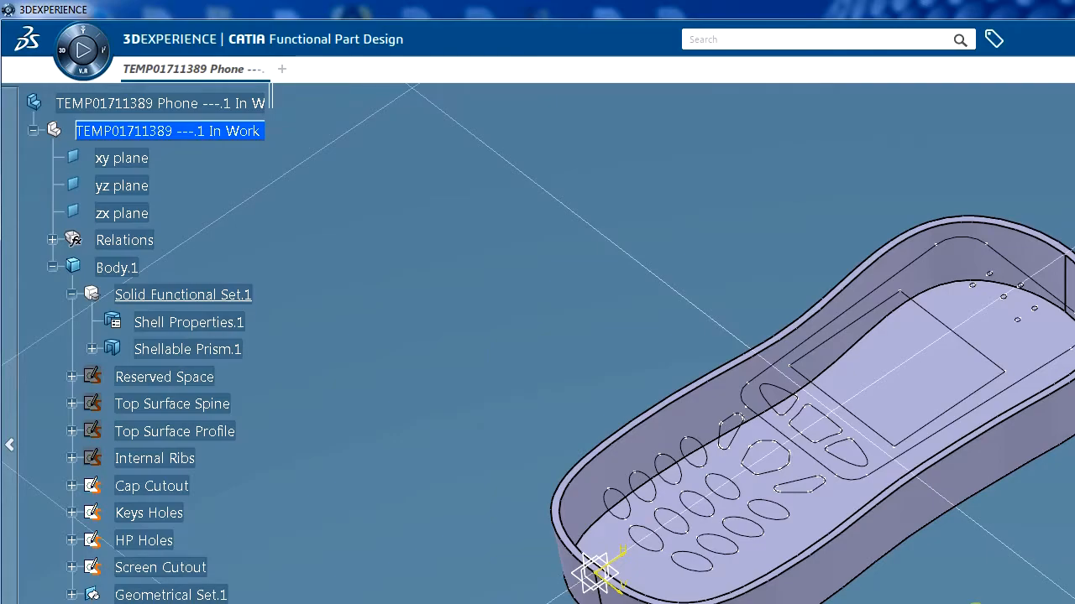
# Step: Start a cutout in the phone body using the Cap Cutout sketch as its profile
pyautogui.moveTo(923, 580)
pyautogui.mouseDown(button='middle')
pyautogui.moveTo(898, 463)
pyautogui.moveTo(761, 199)
pyautogui.mouseUp(button='middle')
pyautogui.moveTo(932, 521)
pyautogui.mouseDown(button='middle')
pyautogui.moveTo(947, 225)
pyautogui.moveTo(921, 456)
pyautogui.moveTo(797, 278)
pyautogui.moveTo(820, 379)
pyautogui.moveTo(1000, 313)
pyautogui.moveTo(995, 369)
pyautogui.mouseUp(button='middle')
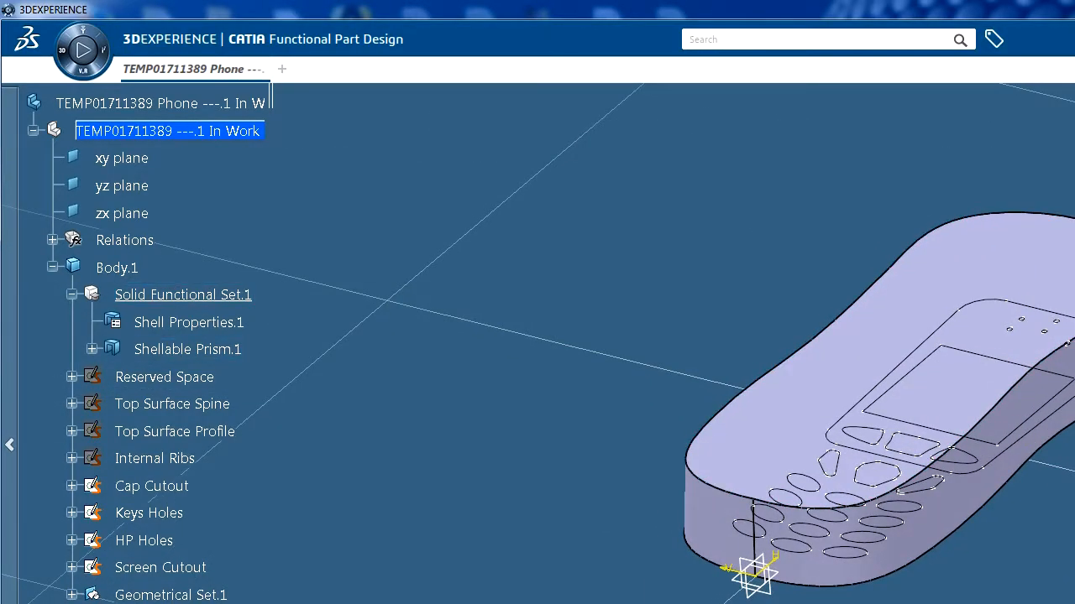
pyautogui.moveTo(990, 369); pyautogui.dragTo(831, 346, button='middle')
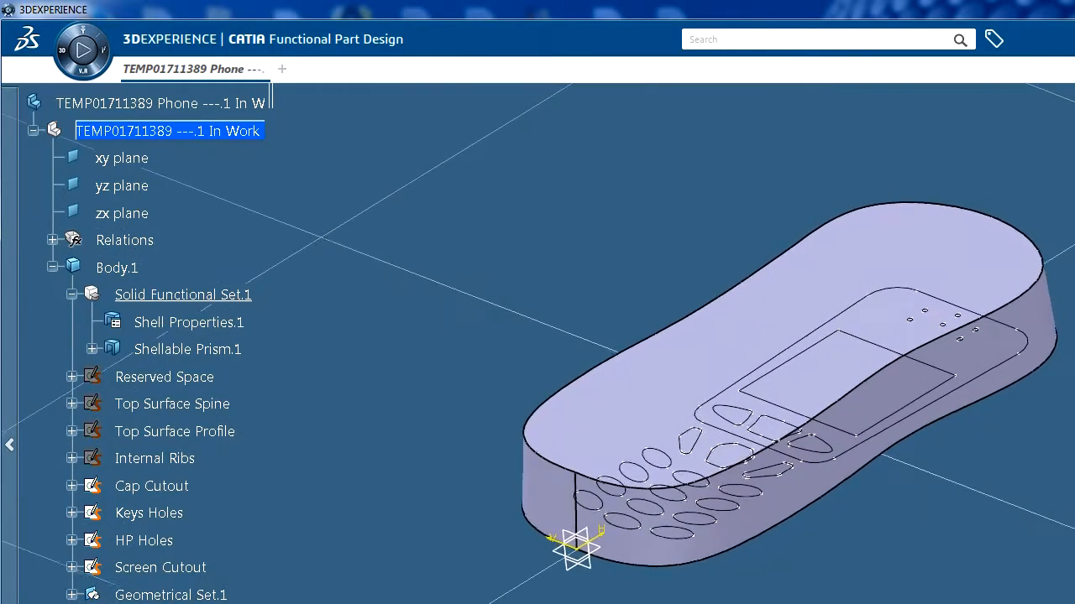
pyautogui.moveTo(773, 595); pyautogui.dragTo(804, 603, button='middle')
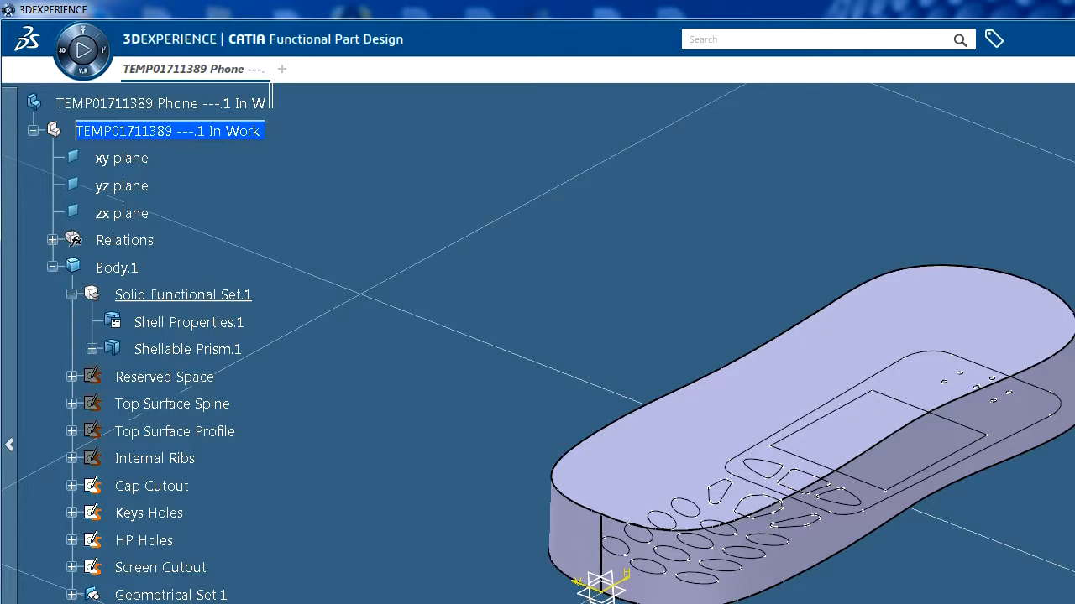
pyautogui.moveTo(893, 554); pyautogui.dragTo(1031, 590, button='middle')
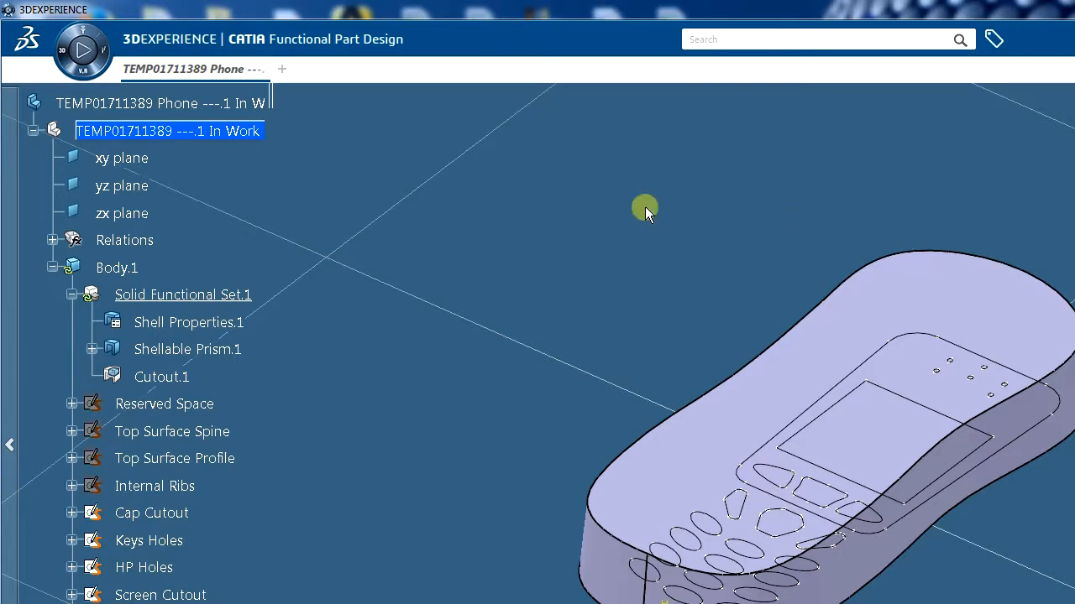
pyautogui.click(152, 513)
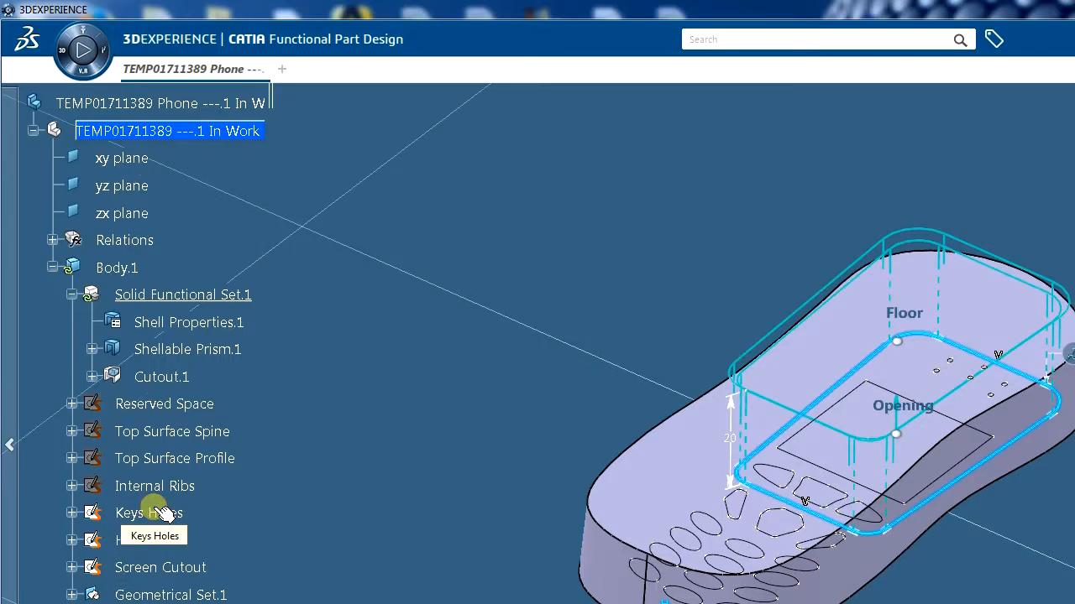
pyautogui.moveTo(603, 595); pyautogui.dragTo(591, 579, button='middle')
pyautogui.moveTo(927, 575); pyautogui.dragTo(816, 533, button='middle')
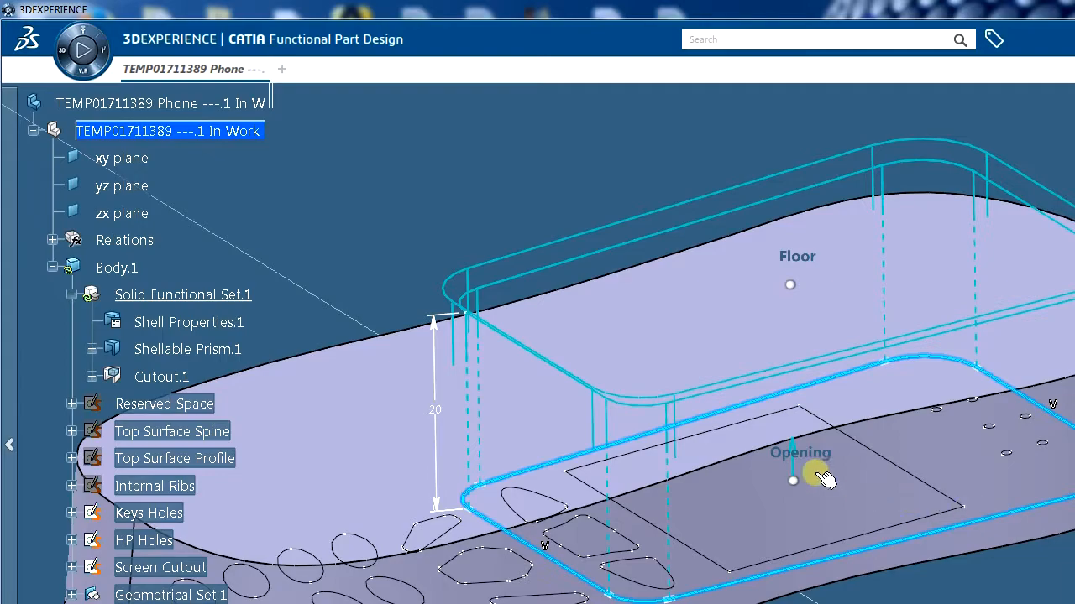
# Step: Set the cap cutout's offset from its sketch to 8 and its length to -20
pyautogui.moveTo(791, 260)
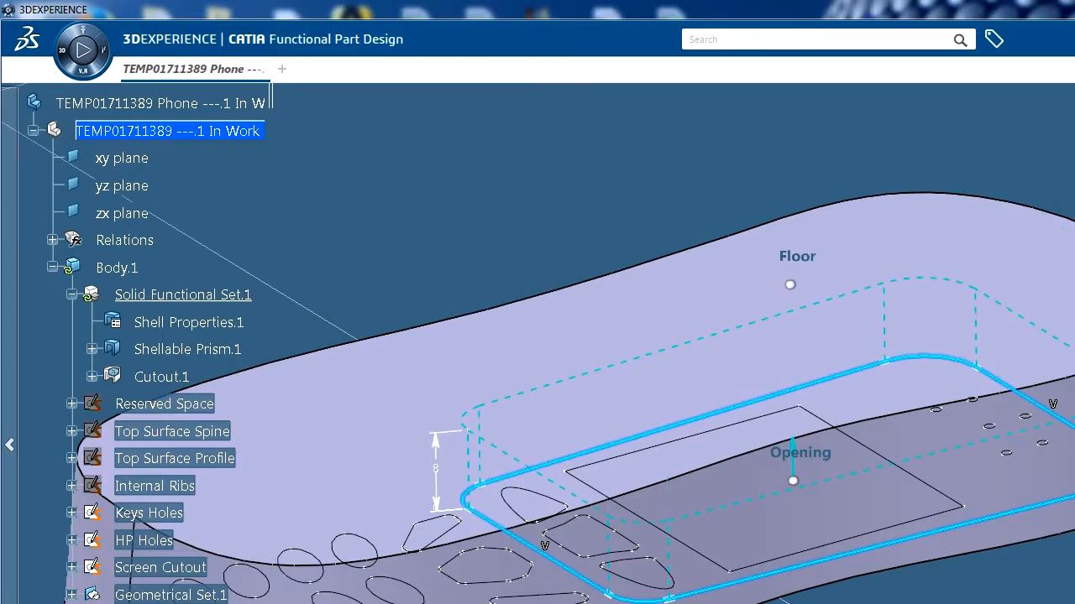
pyautogui.moveTo(894, 603); pyautogui.dragTo(862, 526, button='middle')
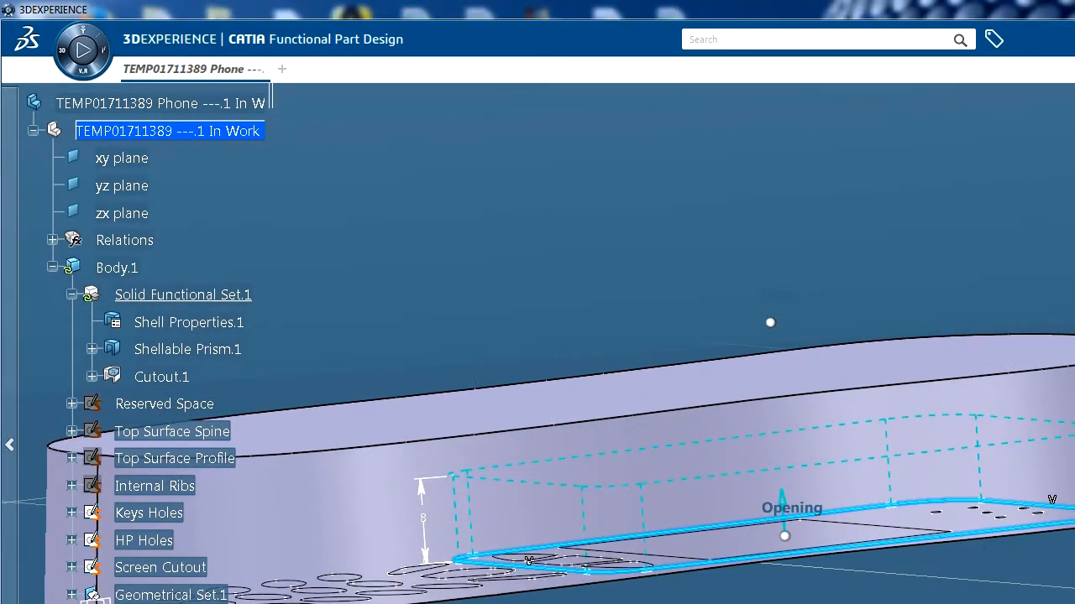
pyautogui.moveTo(793, 449); pyautogui.dragTo(798, 471, button='middle')
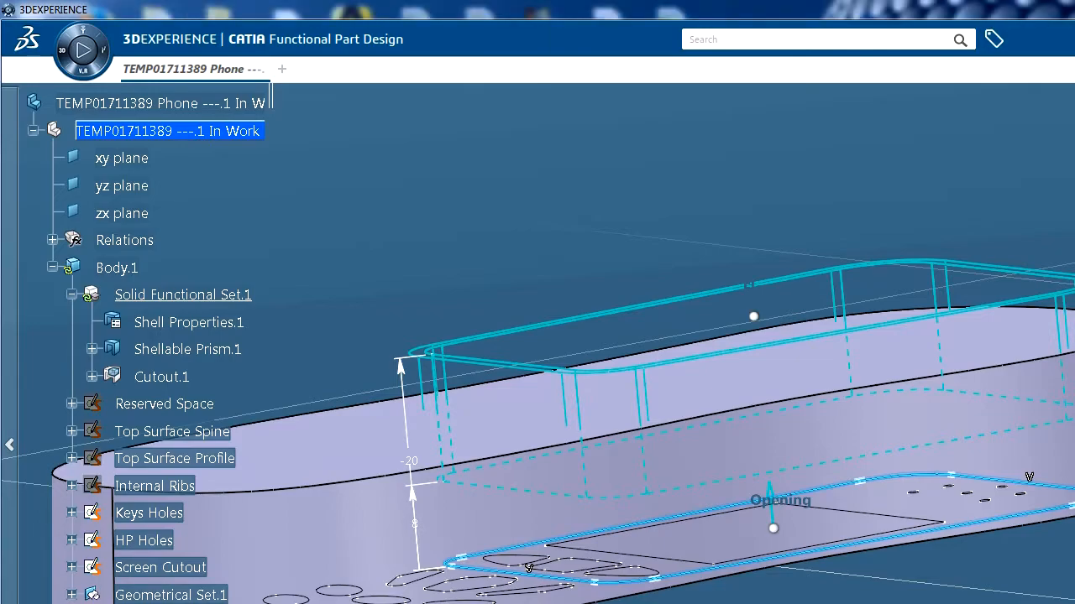
# Step: Swap the cap cutout's opening and floor so it opens upward, and apply a -3° draft to its walls
pyautogui.click(883, 602)
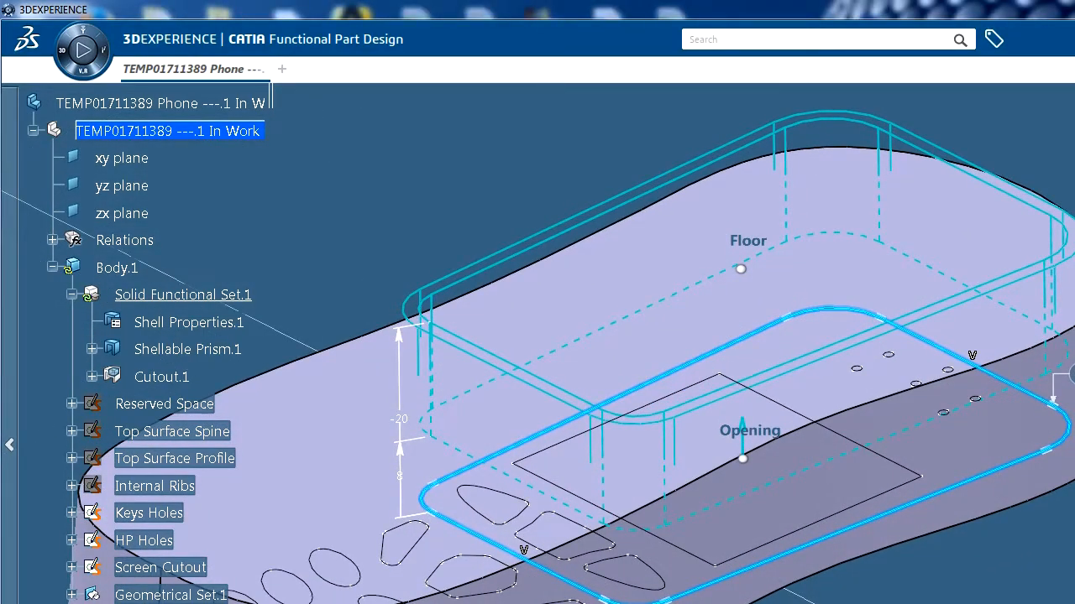
pyautogui.moveTo(672, 361); pyautogui.dragTo(611, 291, button='middle')
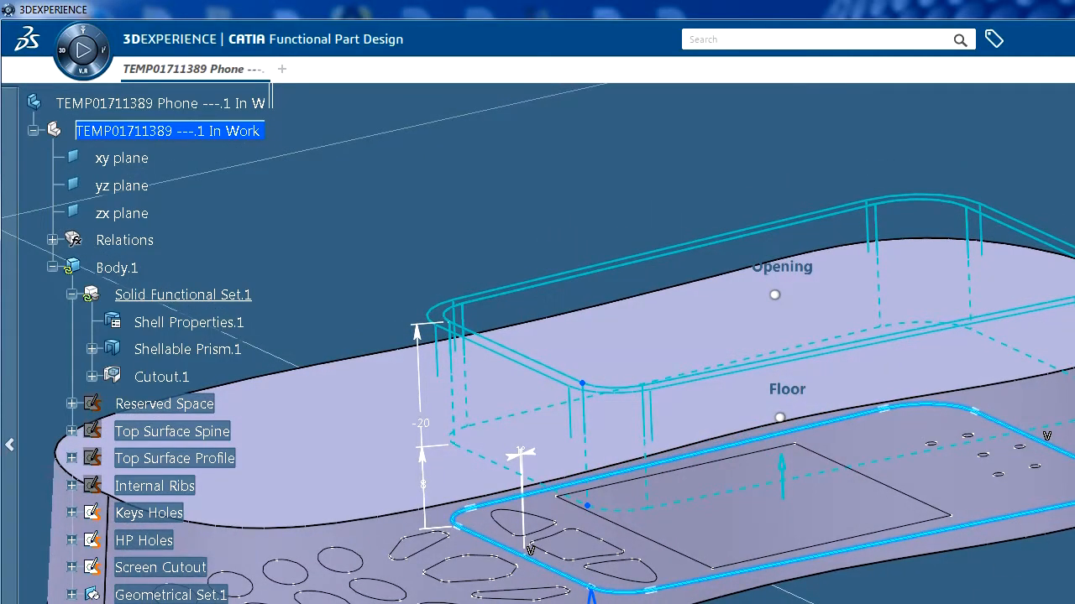
pyautogui.moveTo(747, 603); pyautogui.dragTo(950, 452, button='middle')
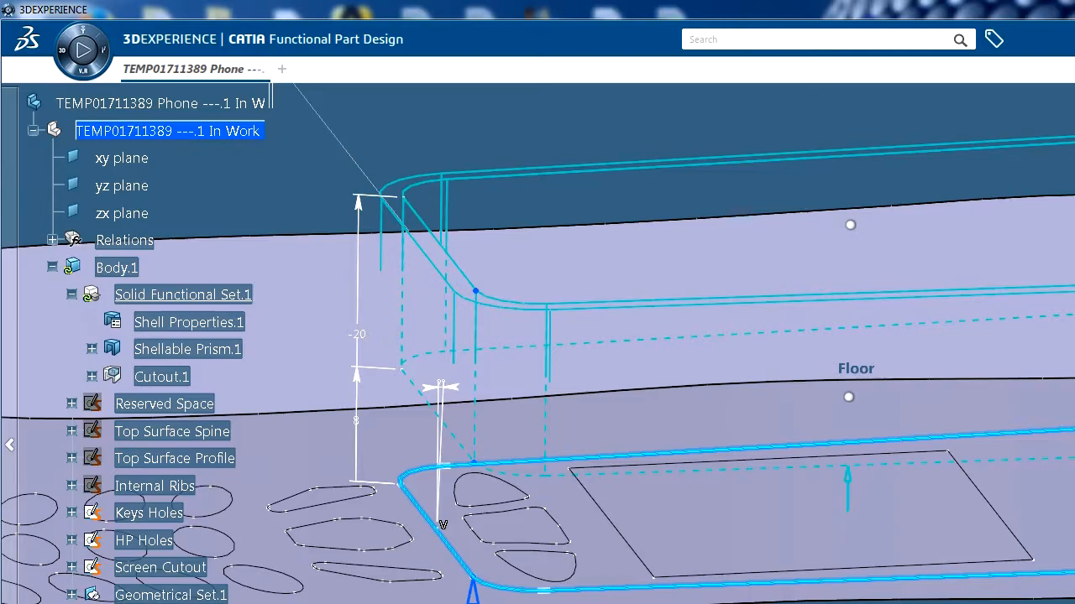
pyautogui.write('-3')
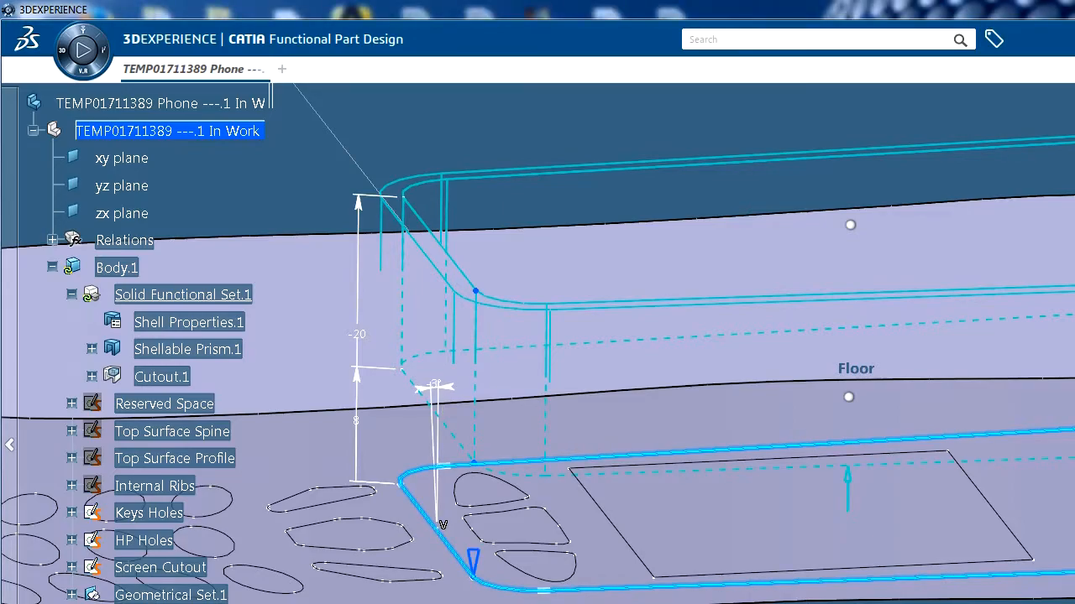
# Step: Set the cap cutout's fillet radius to 1 and complete the cutout
pyautogui.moveTo(671, 336); pyautogui.dragTo(524, 327, button='middle')
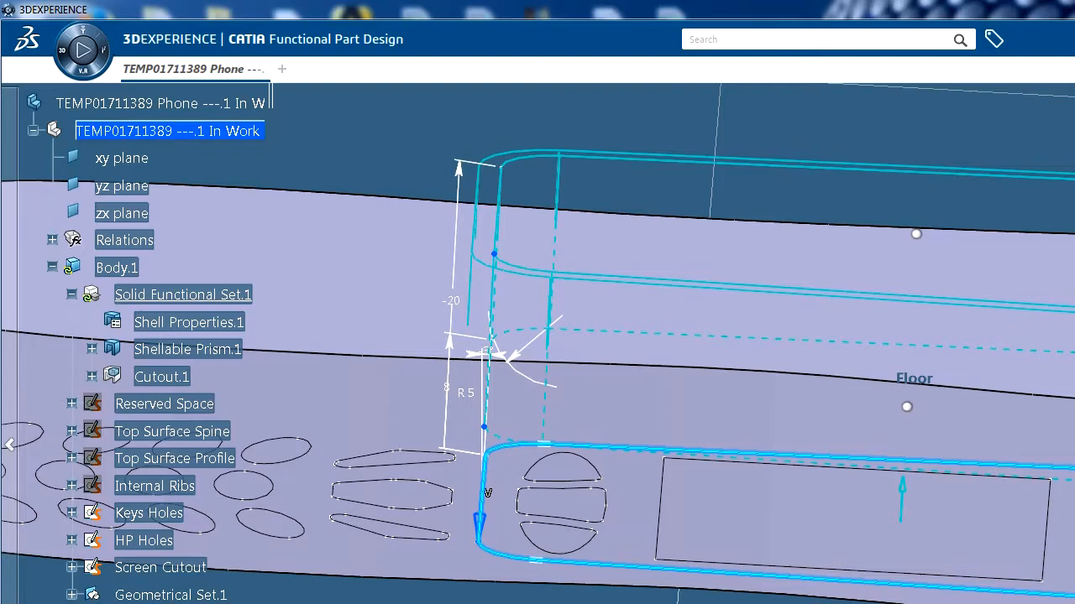
pyautogui.write('1')
pyautogui.moveTo(823, 600); pyautogui.dragTo(956, 600, button='middle')
pyautogui.press('Return')
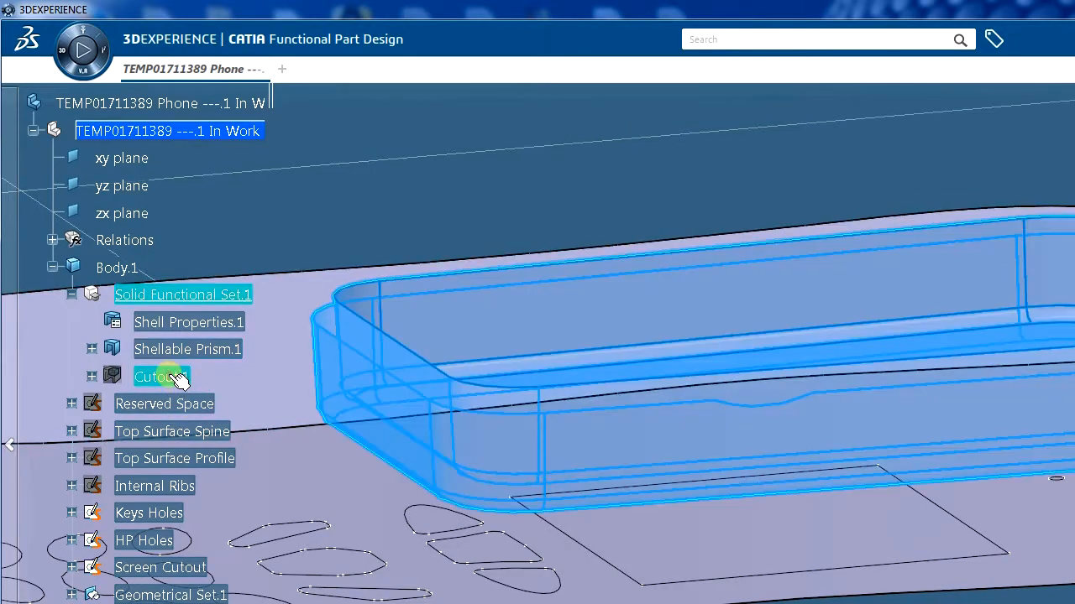
# Step: Show the hidden cap cutout volume above the phone body
pyautogui.rightClick(178, 383)
pyautogui.click(218, 427)
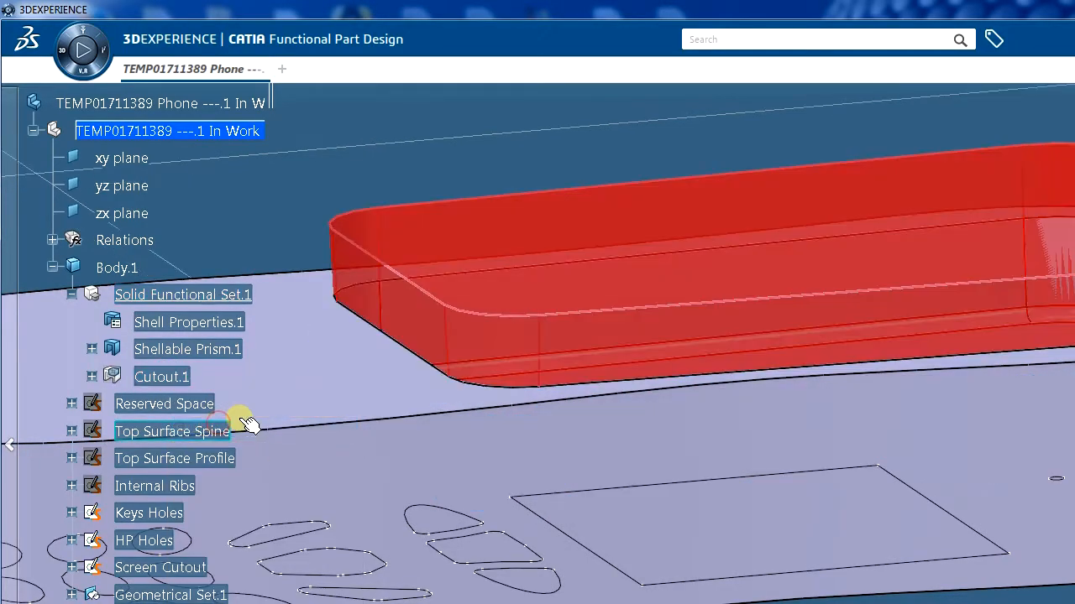
pyautogui.moveTo(762, 481); pyautogui.dragTo(873, 533, button='middle')
pyautogui.moveTo(361, 592); pyautogui.dragTo(388, 602, button='middle')
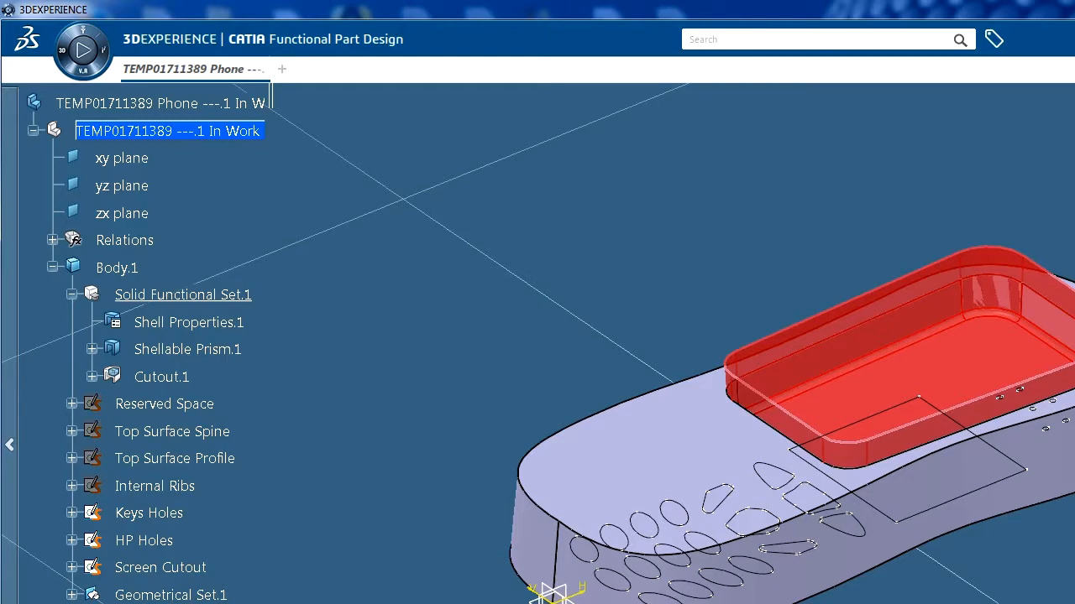
# Step: Start a second cutout from the Screen Cutout sketch with a length of -20 and a -3° draft
pyautogui.moveTo(1074, 598); pyautogui.dragTo(1051, 596, button='middle')
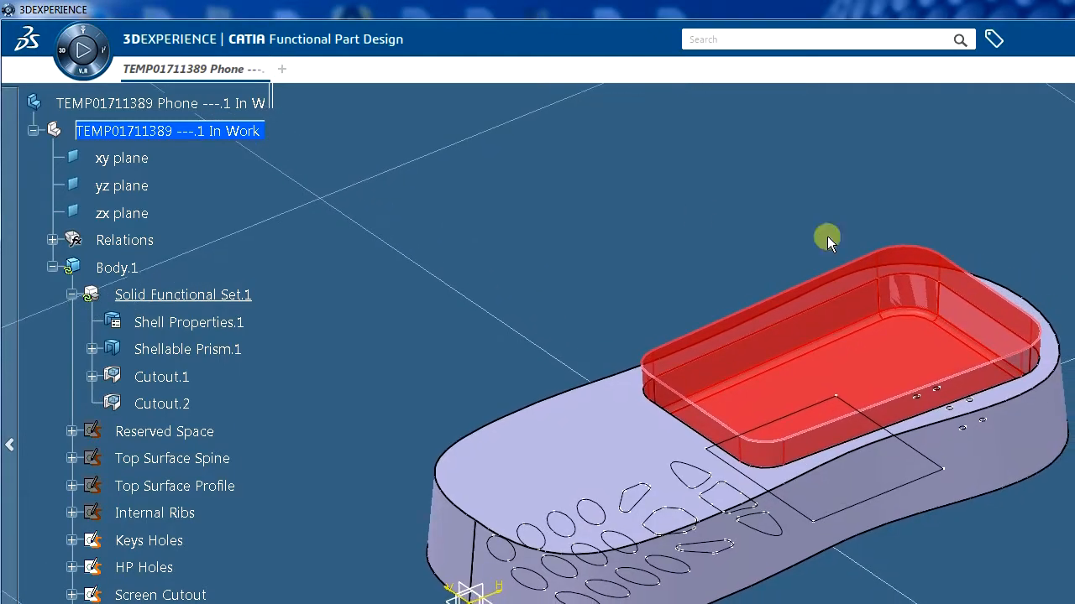
pyautogui.click(195, 594)
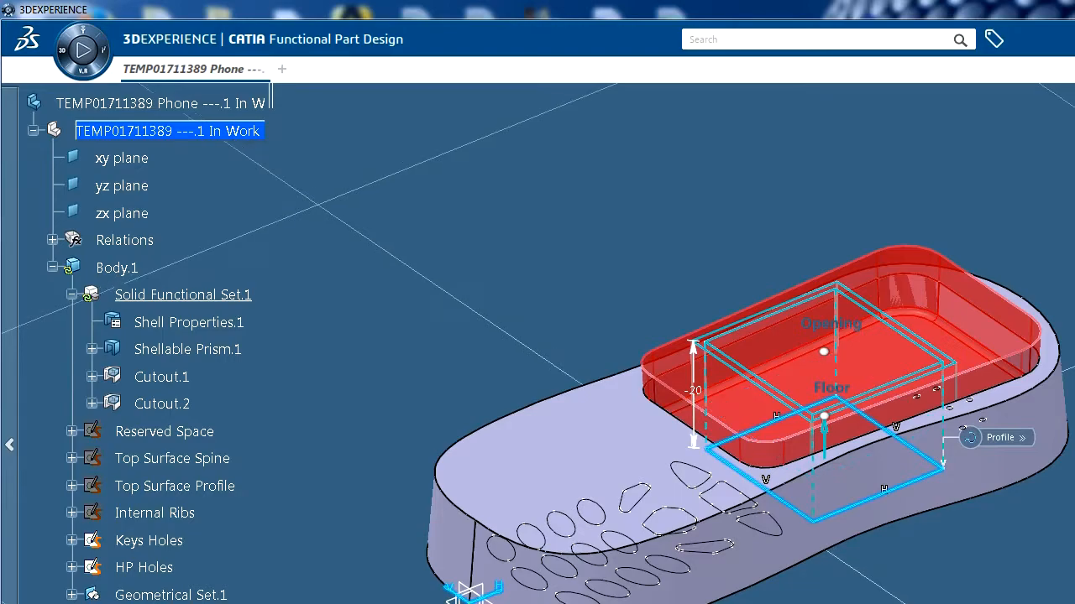
pyautogui.moveTo(839, 600); pyautogui.dragTo(695, 595, button='middle')
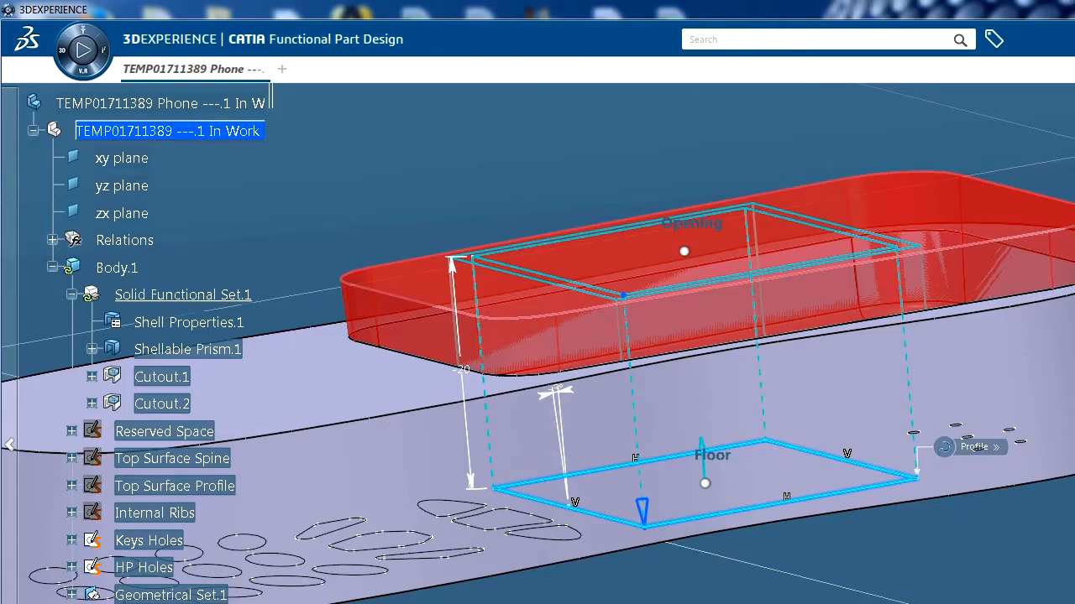
# Step: Fillet the screen cutout's corner edges with a radius of 5 and complete the cutout
pyautogui.moveTo(781, 603); pyautogui.dragTo(923, 601, button='middle')
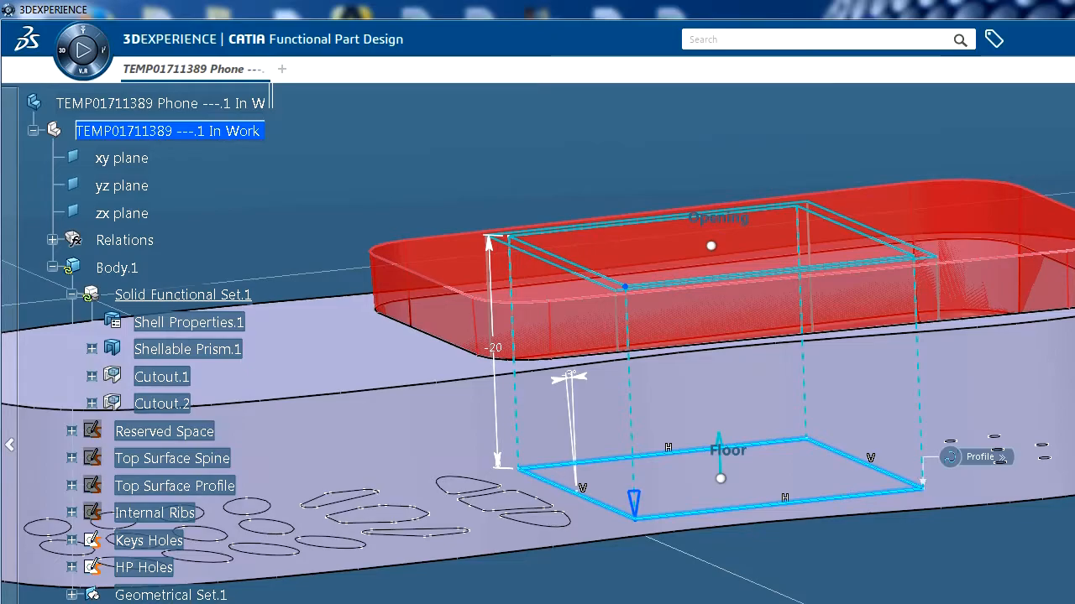
pyautogui.moveTo(908, 600); pyautogui.dragTo(901, 603, button='middle')
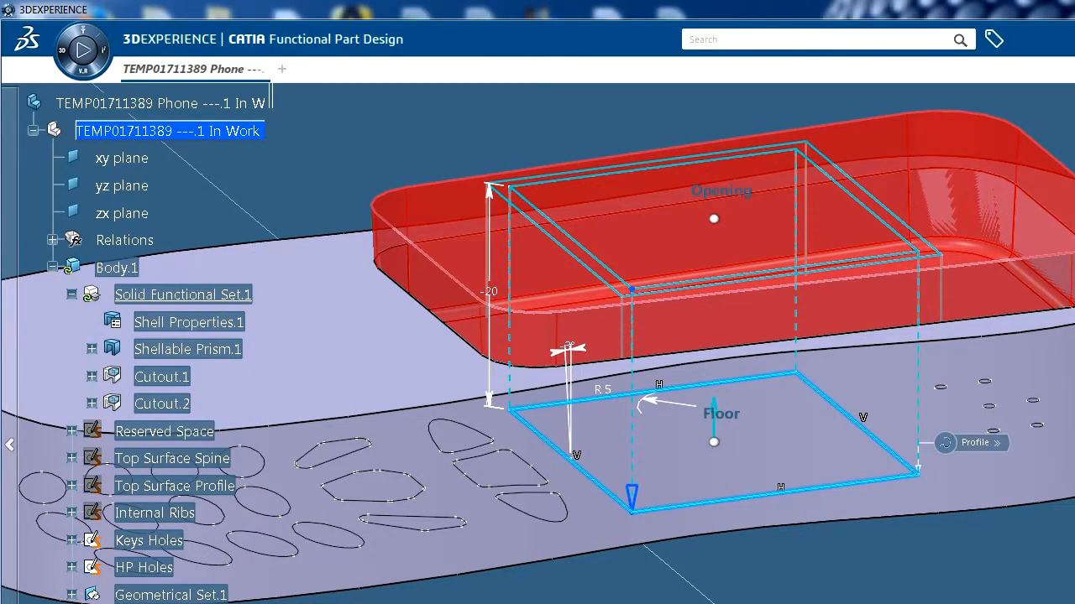
pyautogui.moveTo(901, 603); pyautogui.dragTo(607, 343, button='middle')
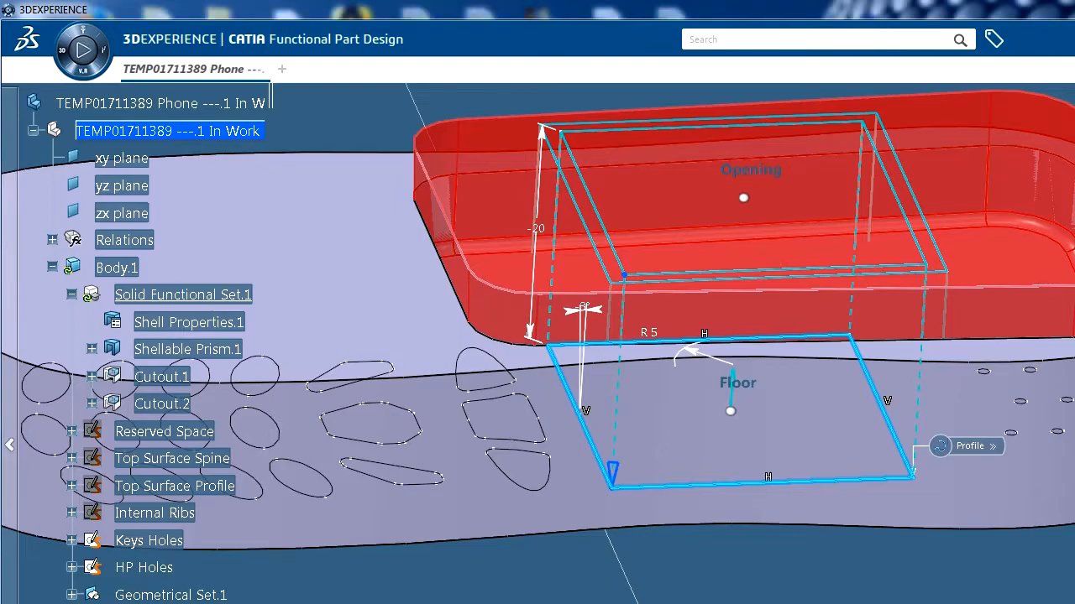
pyautogui.press('Return')
# Step: Show the hidden screen cutout volume inside the cap cutout
pyautogui.moveTo(500, 525)
pyautogui.mouseDown(button='middle')
pyautogui.moveTo(605, 600)
pyautogui.moveTo(722, 529)
pyautogui.moveTo(755, 600)
pyautogui.moveTo(798, 588)
pyautogui.moveTo(926, 603)
pyautogui.mouseUp(button='middle')
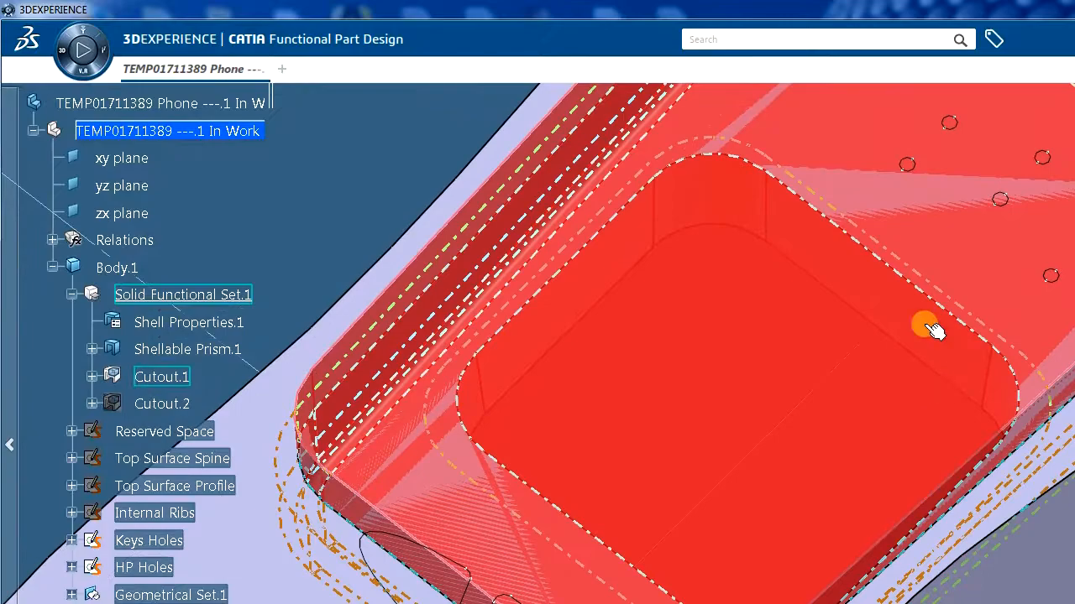
pyautogui.click(178, 403)
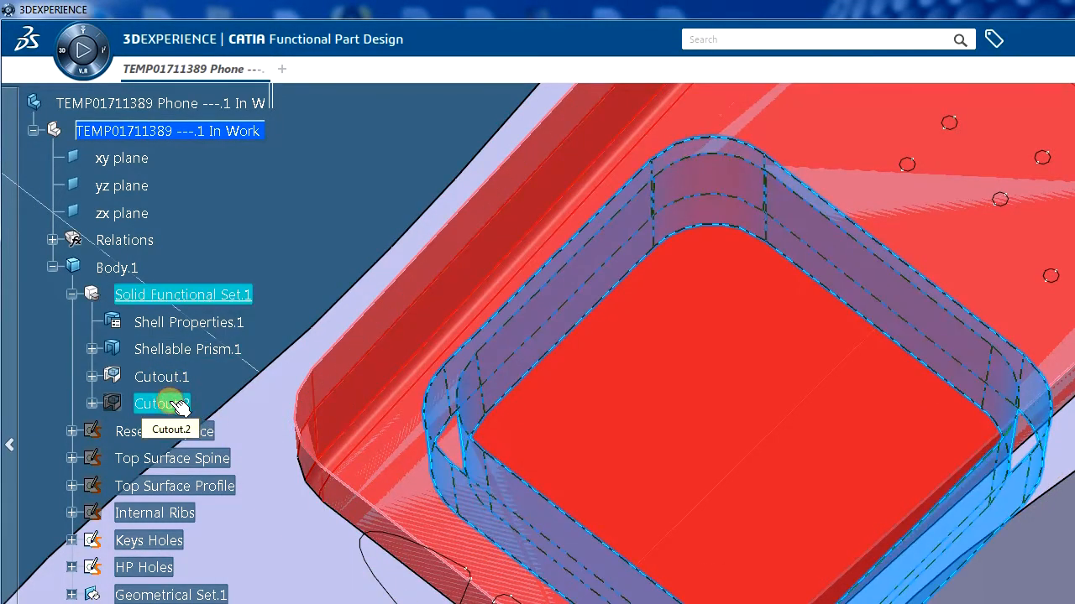
pyautogui.rightClick(177, 403)
pyautogui.click(216, 457)
# Step: Temporarily hide the cap cutout volume to examine the recess in the phone body, and show it again
pyautogui.click(160, 377)
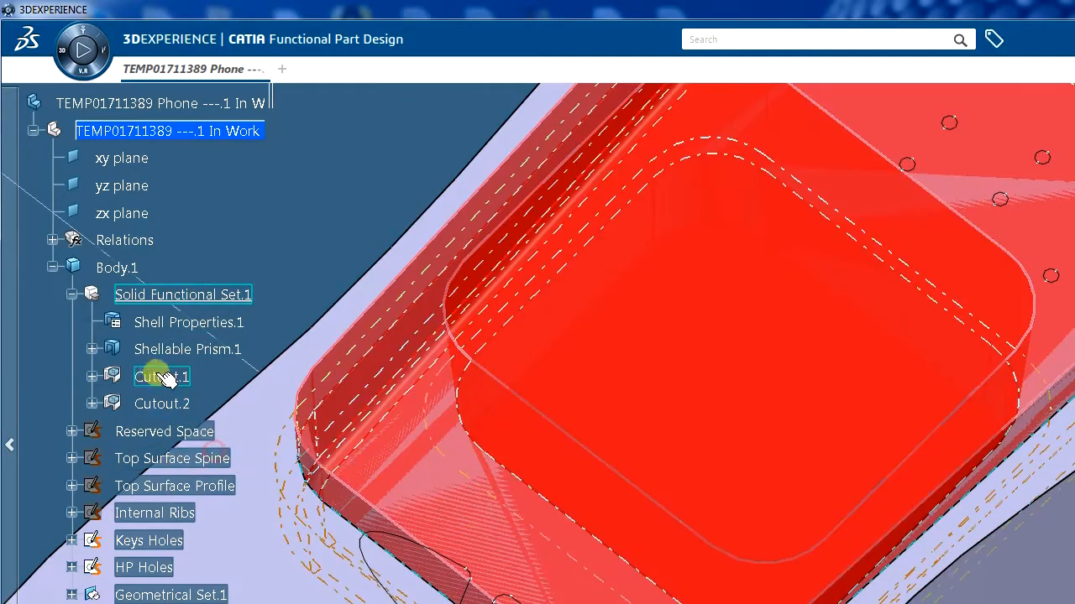
pyautogui.rightClick(156, 377)
pyautogui.click(208, 426)
pyautogui.moveTo(684, 487); pyautogui.dragTo(772, 581, button='middle')
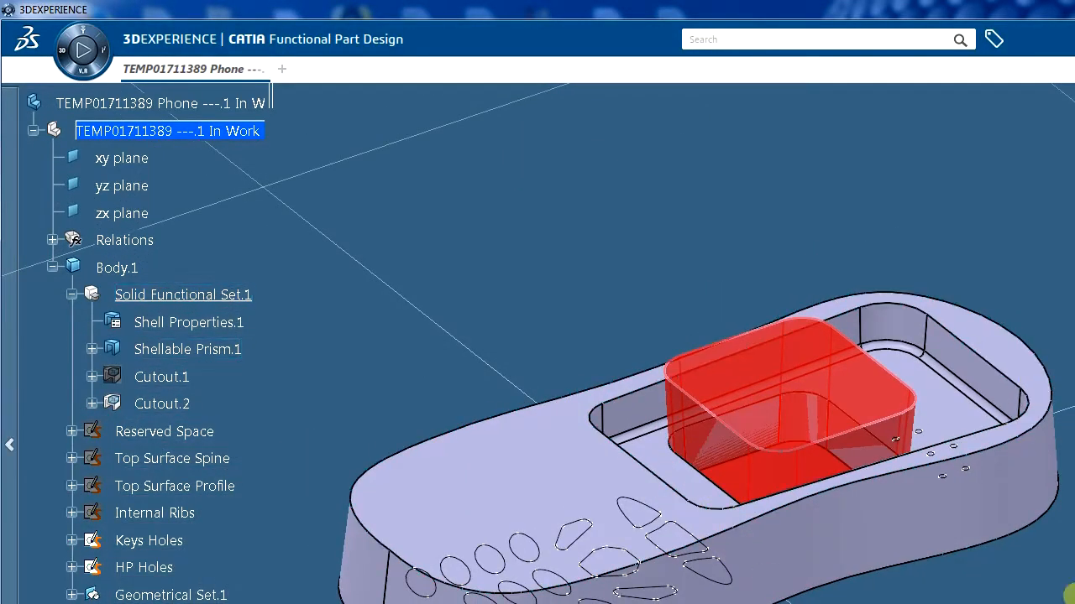
pyautogui.rightClick(175, 377)
pyautogui.click(233, 433)
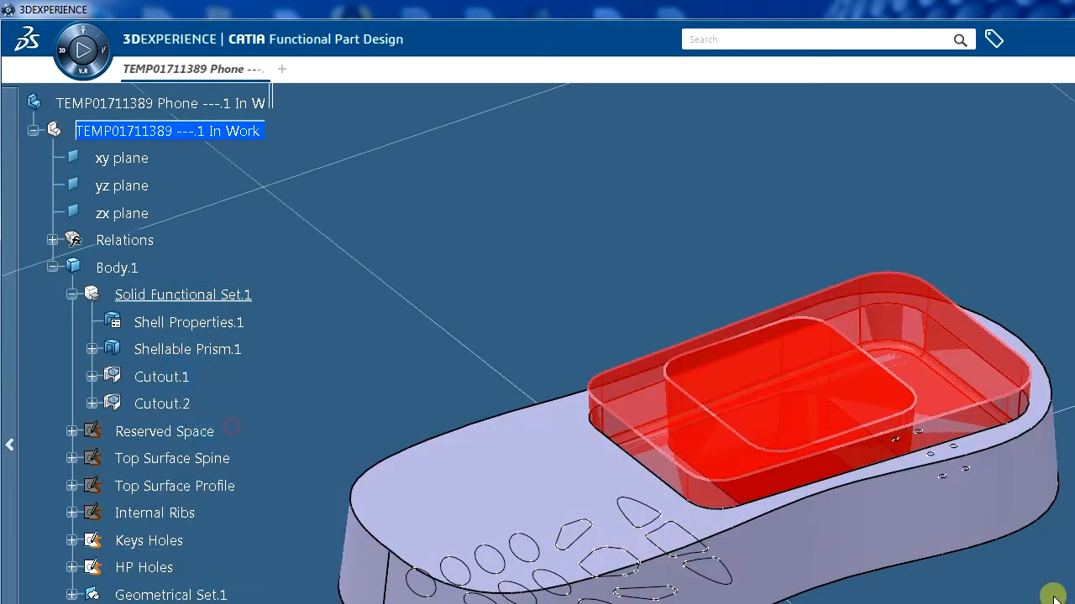